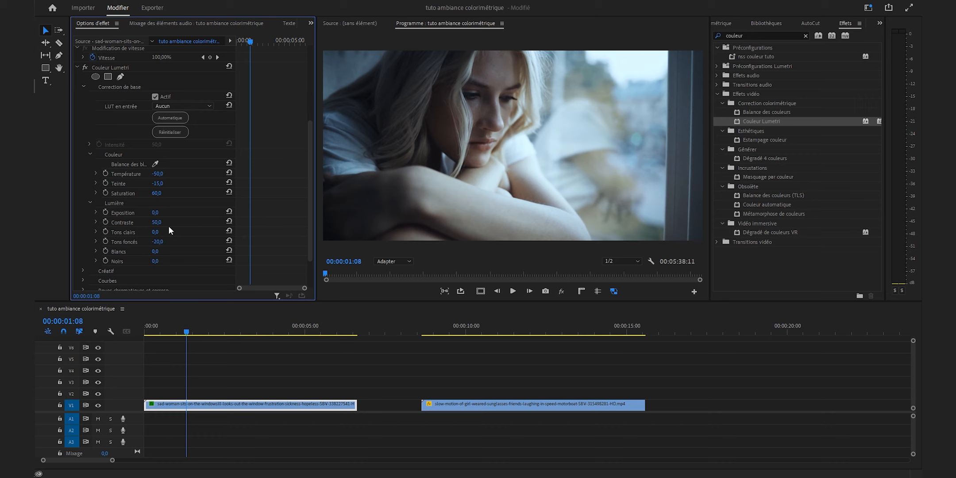
Set Tons clairs to -30 and Noirs to -40 on the sad woman clip, and compare the image with and without effects
{"action": "left_click", "coordinate": [156, 232]}
{"action": "type", "text": "-30"}
{"action": "key", "text": "Return"}
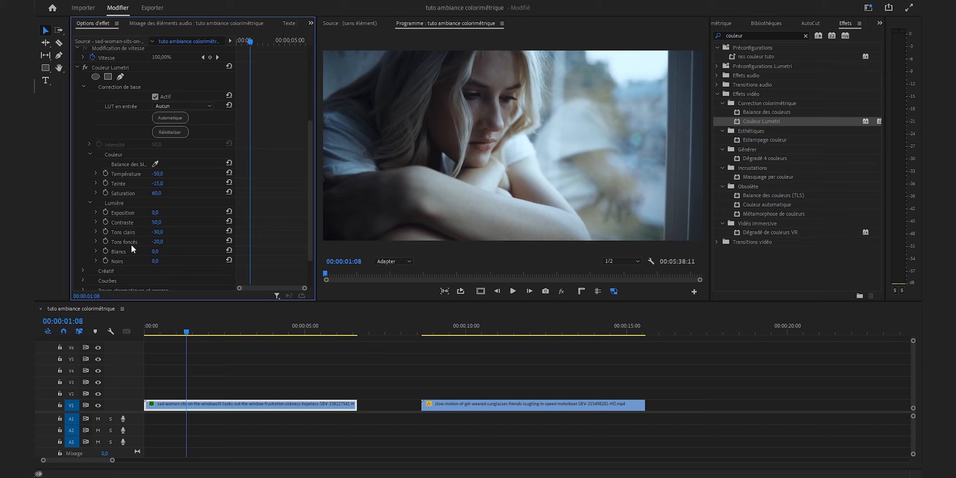
{"action": "left_click", "coordinate": [154, 261]}
{"action": "left_click", "coordinate": [155, 261]}
{"action": "type", "text": "-40"}
{"action": "key", "text": "Return"}
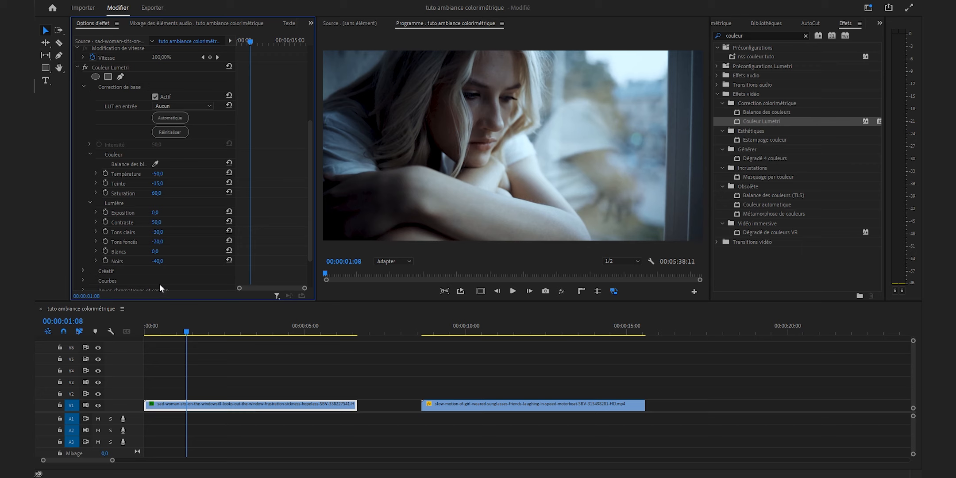
{"action": "left_click", "coordinate": [561, 292]}
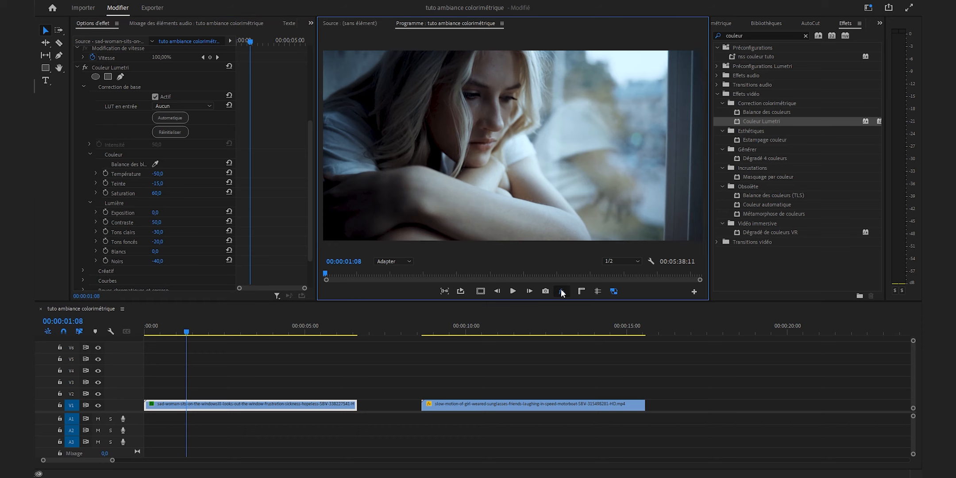
{"action": "left_click", "coordinate": [561, 292]}
{"action": "left_click", "coordinate": [562, 292]}
{"action": "left_click", "coordinate": [562, 291]}
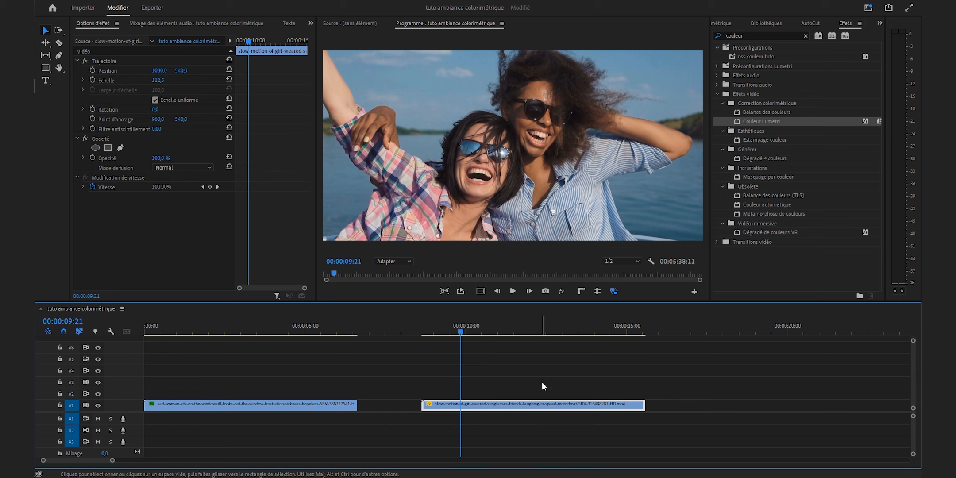
Paste the sad woman clip's Couleur Lumetri grade onto the clip of the two laughing friends in sunglasses
{"action": "key", "text": "ctrl+v"}
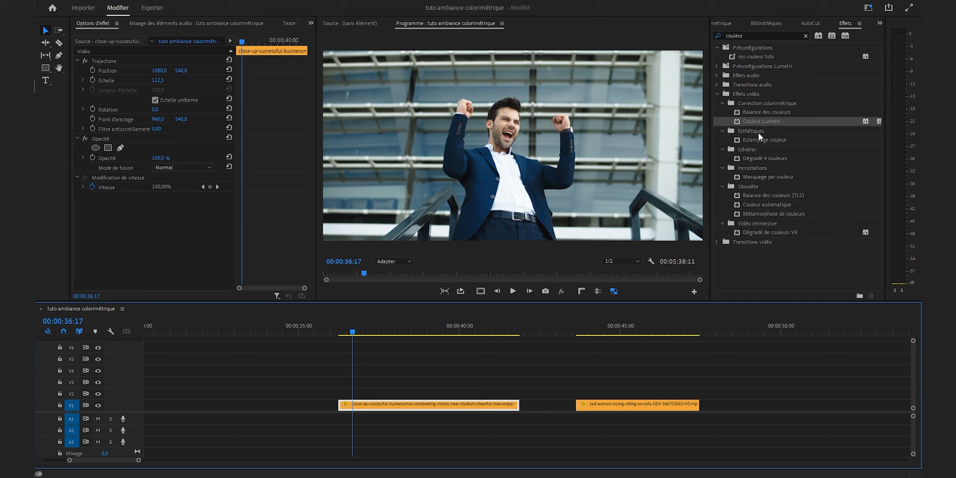
Apply the Couleur Lumetri effect to the celebrating businessman clip and expand its Correction de base settings
{"action": "left_click_drag", "start_coordinate": [762, 123], "coordinate": [453, 407]}
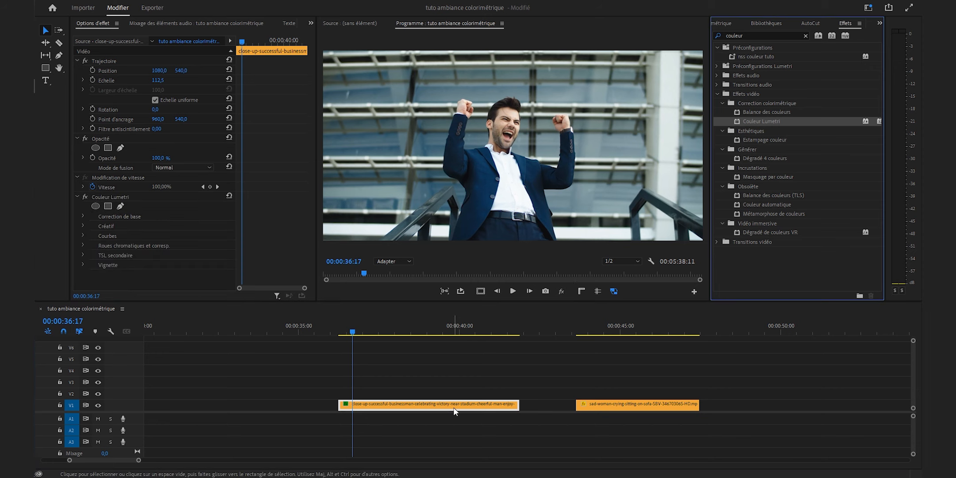
{"action": "left_click", "coordinate": [94, 219]}
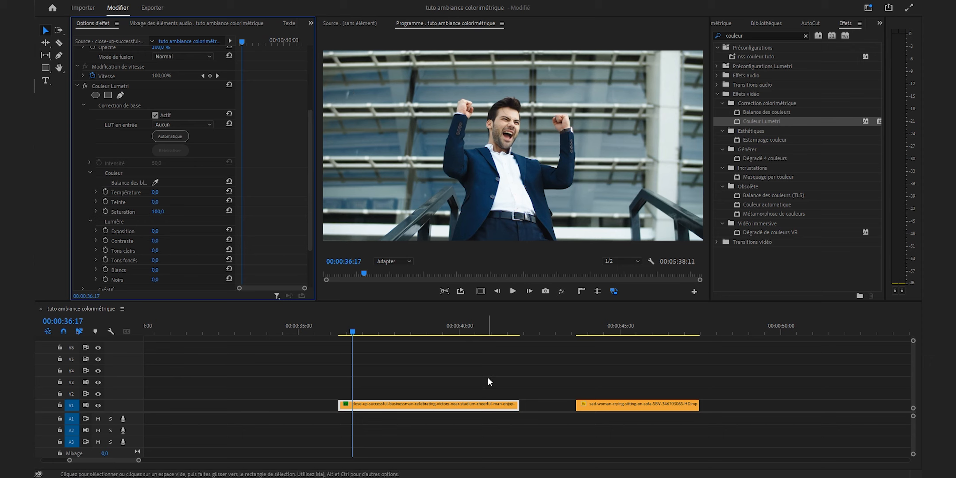
Set the businessman clip's Température to 20 and Teinte to 10, and compare the image with and without effects
{"action": "left_click", "coordinate": [156, 192]}
{"action": "type", "text": "20"}
{"action": "key", "text": "Return"}
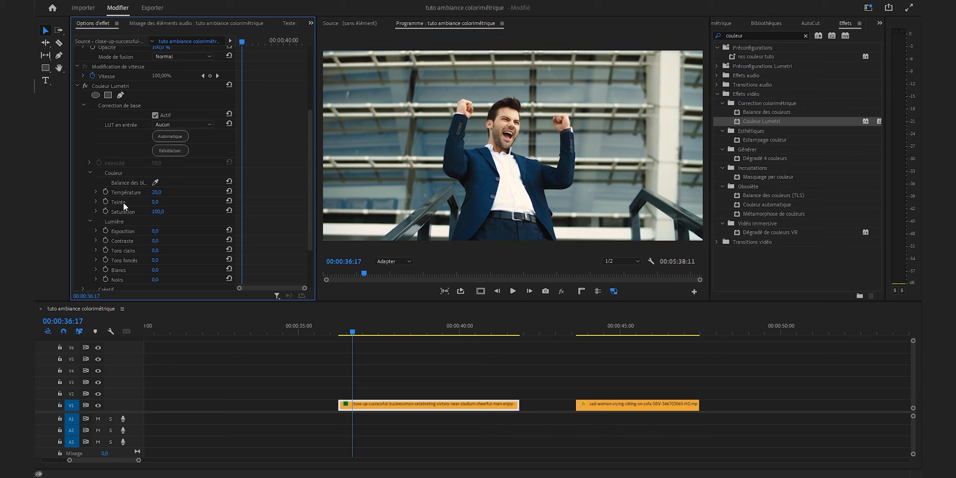
{"action": "left_click", "coordinate": [155, 203]}
{"action": "type", "text": "10"}
{"action": "key", "text": "Return"}
{"action": "left_click", "coordinate": [560, 296]}
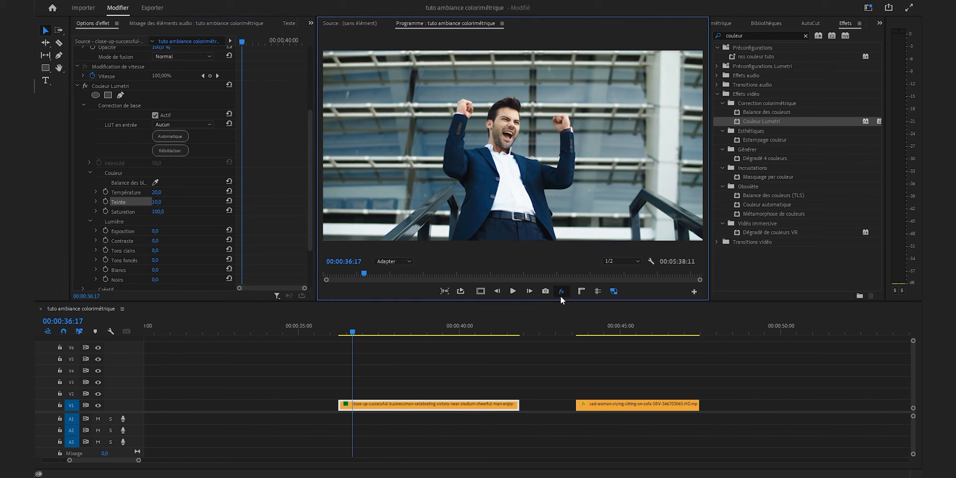
{"action": "left_click", "coordinate": [560, 296]}
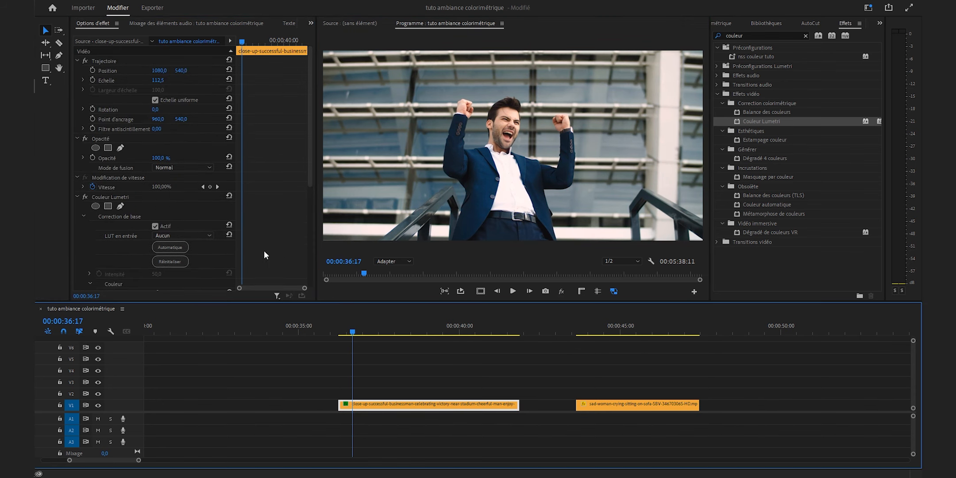
Set the businessman clip's Saturation to 120
{"action": "scroll", "coordinate": [265, 251], "scroll_direction": "down", "scroll_amount": 5}
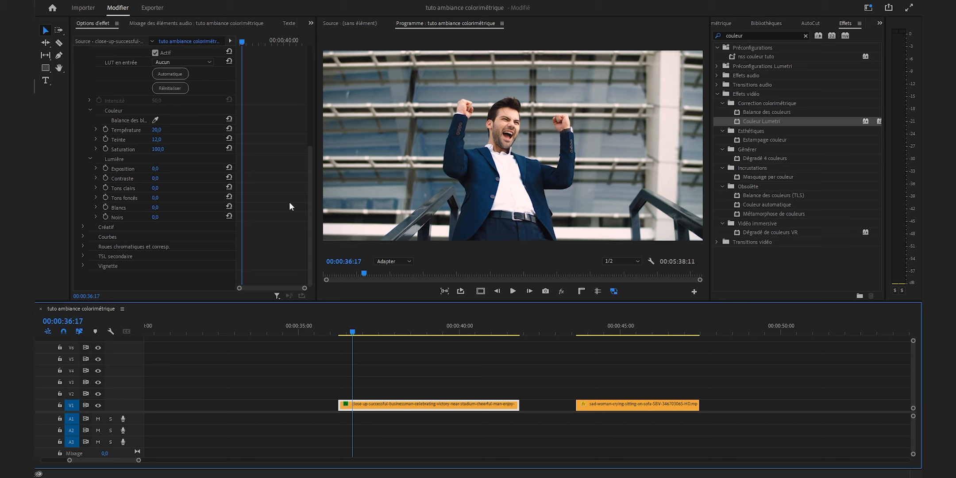
{"action": "left_click", "coordinate": [164, 148]}
{"action": "type", "text": "120"}
{"action": "key", "text": "Return"}
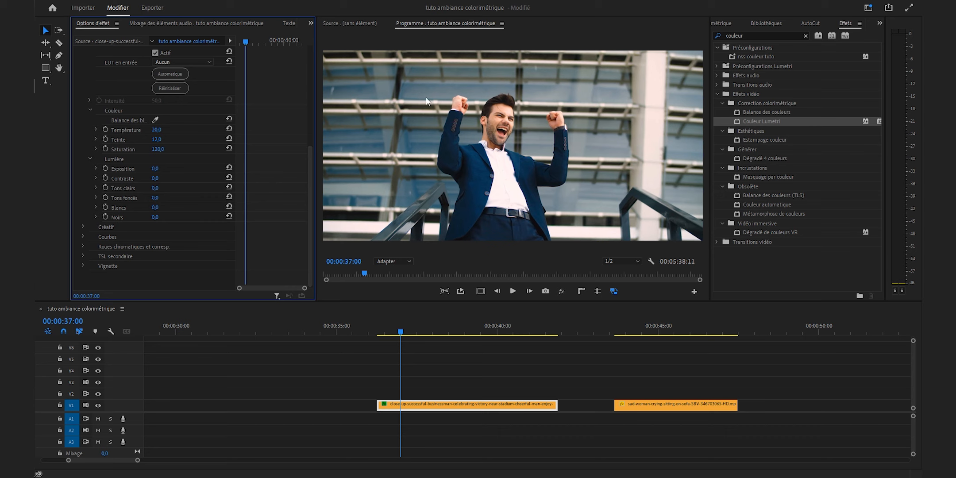
Set the businessman clip's Contraste to -50, Tons clairs to 30 and Tons foncés to 30
{"action": "left_click", "coordinate": [154, 178]}
{"action": "type", "text": "-50"}
{"action": "key", "text": "Return"}
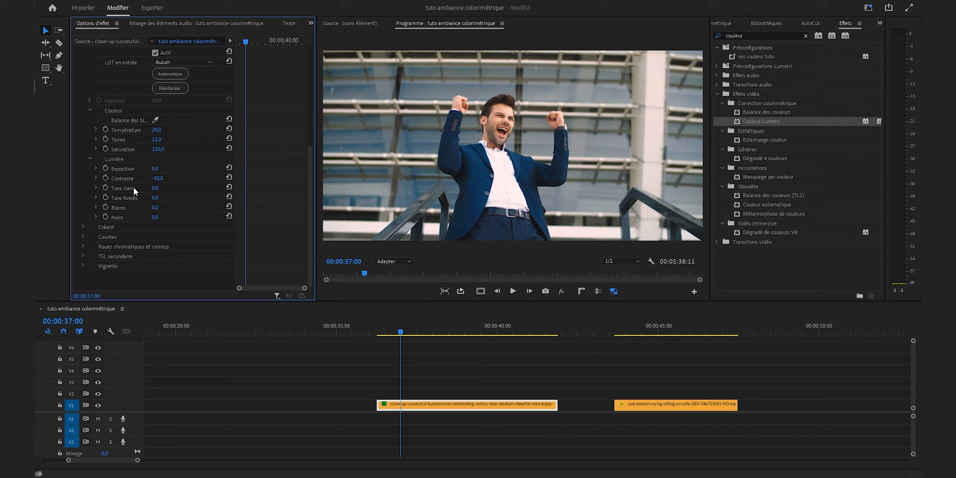
{"action": "left_click", "coordinate": [155, 187]}
{"action": "type", "text": "30"}
{"action": "key", "text": "Return"}
{"action": "left_click", "coordinate": [156, 198]}
{"action": "type", "text": "30"}
{"action": "key", "text": "Return"}
Set the businessman clip's Blancs to 10 and Noirs to -20, and compare the image with and without effects
{"action": "left_click", "coordinate": [160, 207]}
{"action": "type", "text": "10"}
{"action": "key", "text": "Return"}
{"action": "left_click", "coordinate": [156, 217]}
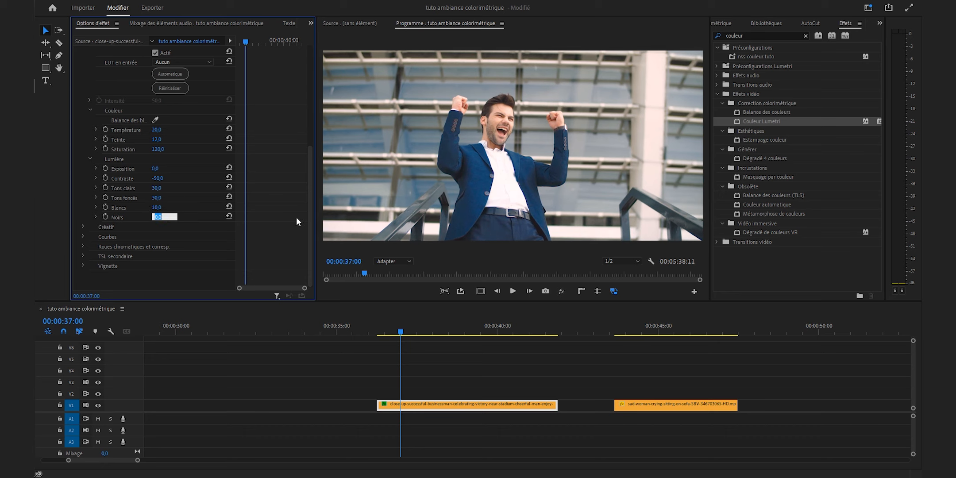
{"action": "type", "text": "-20"}
{"action": "left_click", "coordinate": [563, 293]}
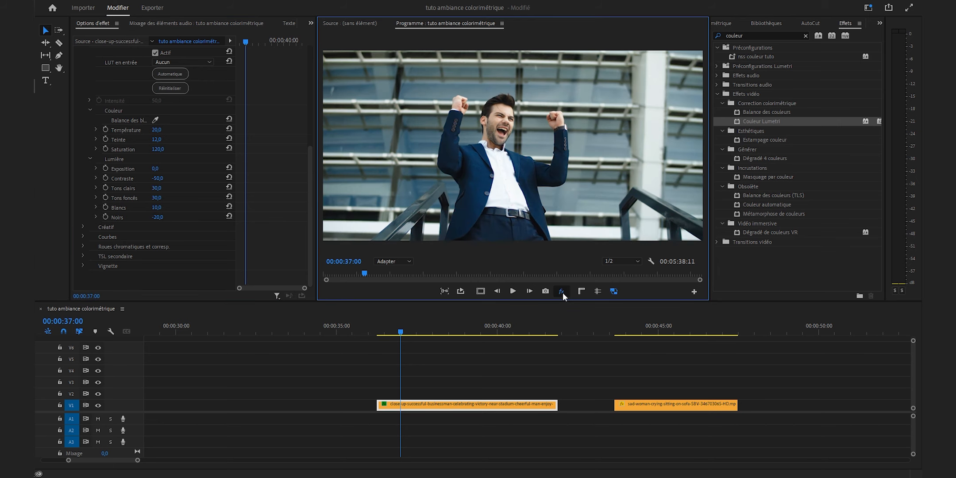
{"action": "left_click", "coordinate": [562, 291]}
{"action": "left_click", "coordinate": [562, 293]}
{"action": "left_click", "coordinate": [564, 295]}
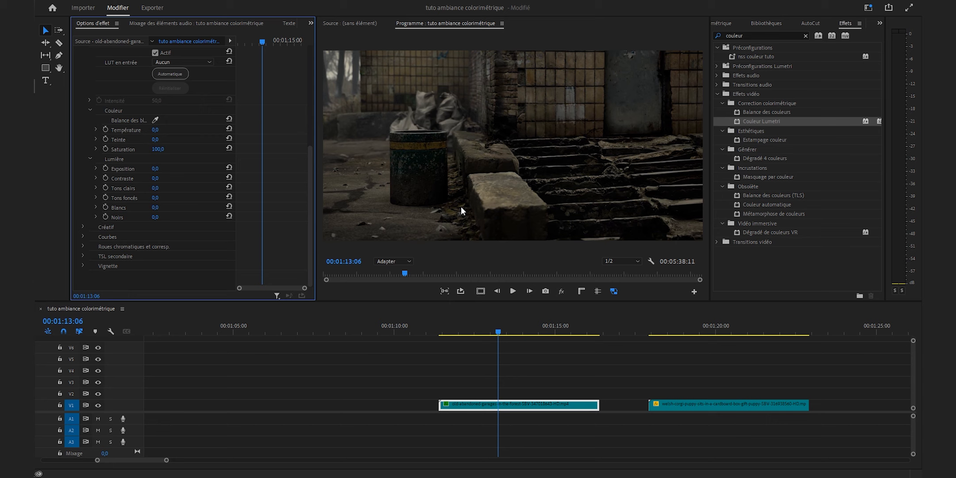
On the abandoned garages clip, set Teinte to -50, Température to -20 and Saturation to 70
{"action": "left_click", "coordinate": [154, 139]}
{"action": "type", "text": "-50"}
{"action": "key", "text": "Return"}
{"action": "left_click", "coordinate": [164, 129]}
{"action": "type", "text": "-20"}
{"action": "key", "text": "Return"}
{"action": "left_click", "coordinate": [160, 150]}
{"action": "type", "text": "70"}
{"action": "key", "text": "Return"}
Set the abandoned garages clip's Contraste to 50, Tons clairs to 50, Blancs to 20 and Noirs to -20
{"action": "left_click", "coordinate": [159, 179]}
{"action": "type", "text": "50"}
{"action": "key", "text": "Return"}
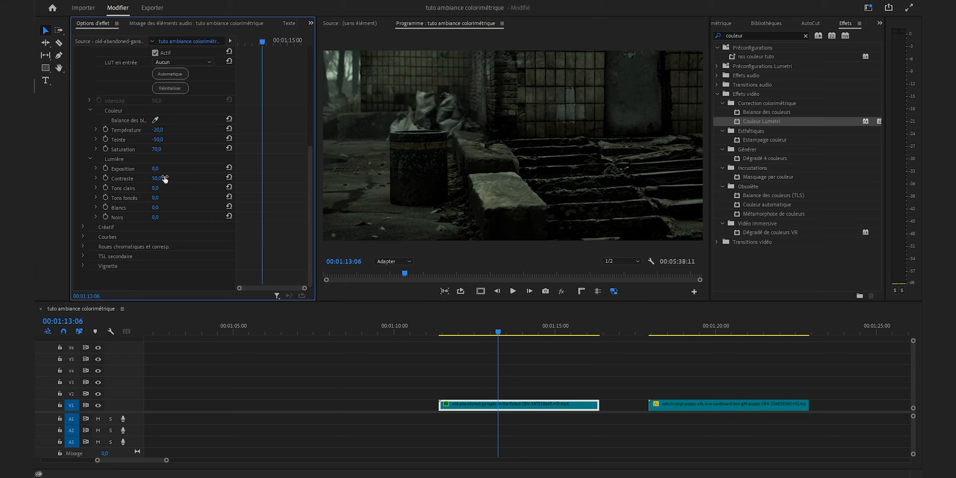
{"action": "left_click", "coordinate": [164, 186]}
{"action": "type", "text": "50"}
{"action": "key", "text": "Return"}
{"action": "left_click", "coordinate": [162, 207]}
{"action": "type", "text": "20"}
{"action": "key", "text": "Return"}
{"action": "left_click", "coordinate": [165, 217]}
{"action": "type", "text": "-20"}
{"action": "key", "text": "Return"}
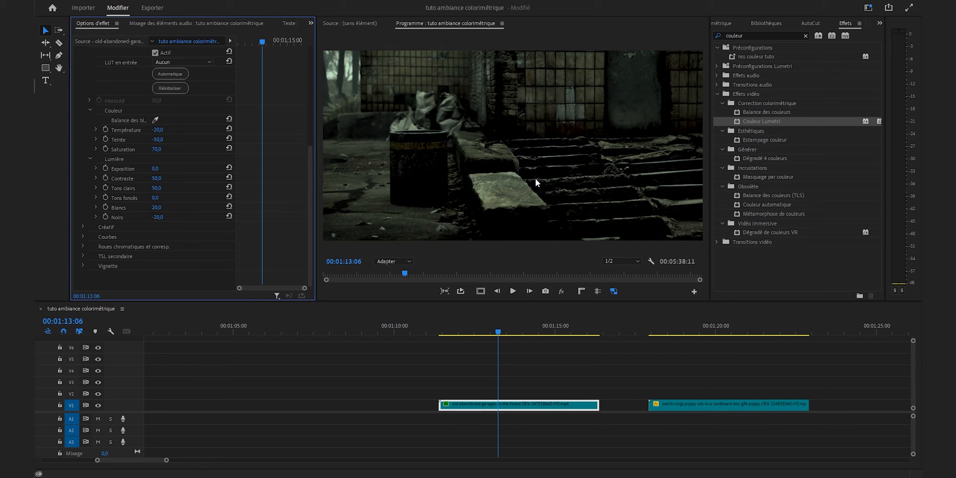
Set the abandoned garages clip's Tons foncés to 30 and compare the image with and without effects
{"action": "left_click", "coordinate": [156, 197]}
{"action": "type", "text": "30"}
{"action": "key", "text": "Return"}
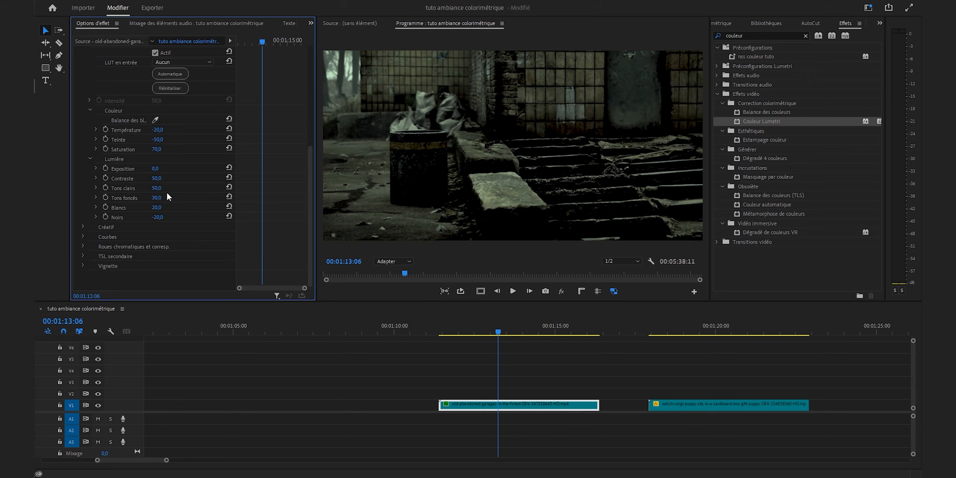
{"action": "left_click", "coordinate": [565, 295]}
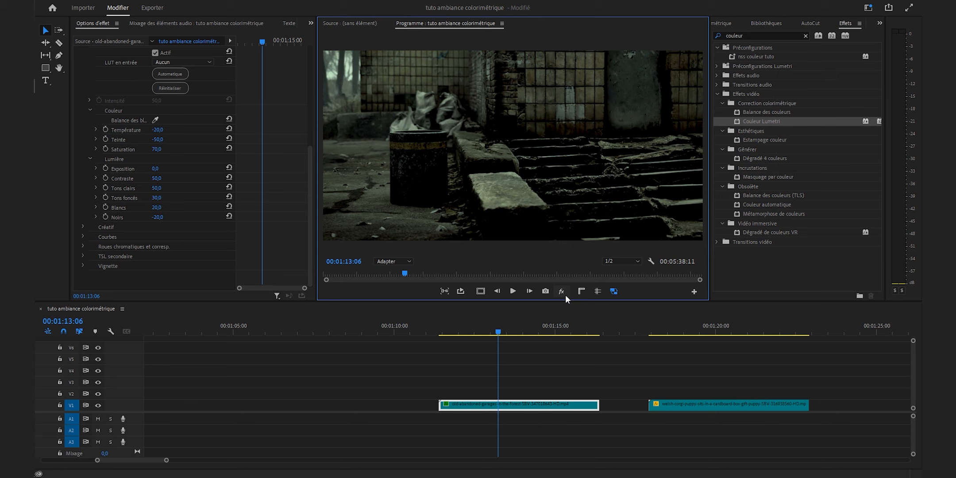
{"action": "left_click", "coordinate": [565, 295]}
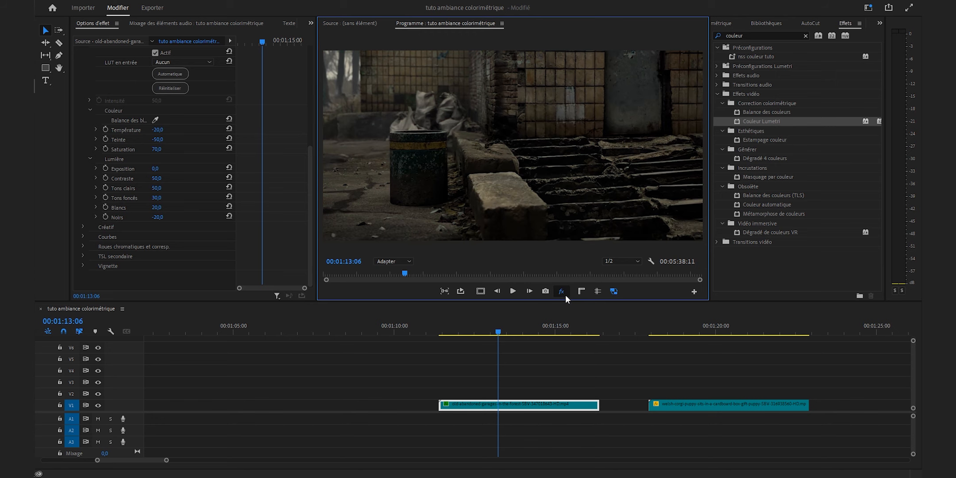
{"action": "left_click", "coordinate": [565, 296]}
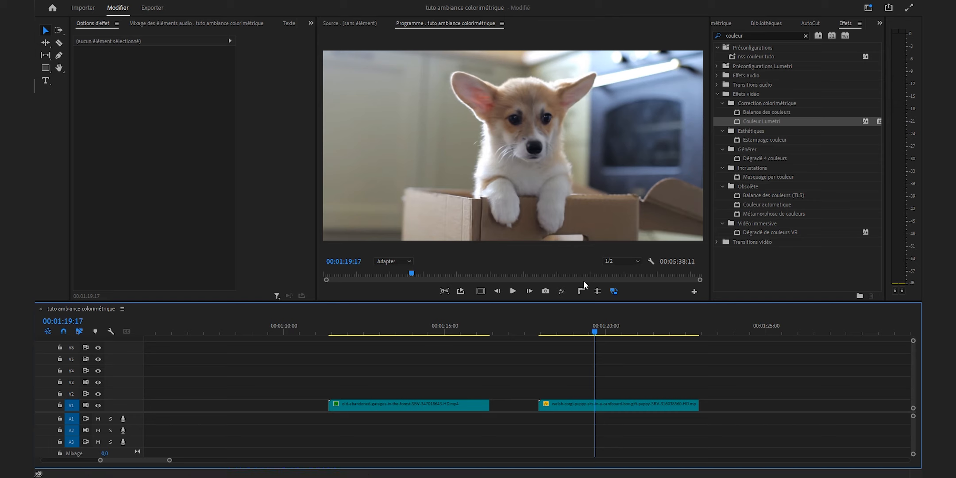
Paste the abandoned garages clip's Couleur Lumetri grade onto the corgi puppy clip
{"action": "left_click", "coordinate": [607, 405]}
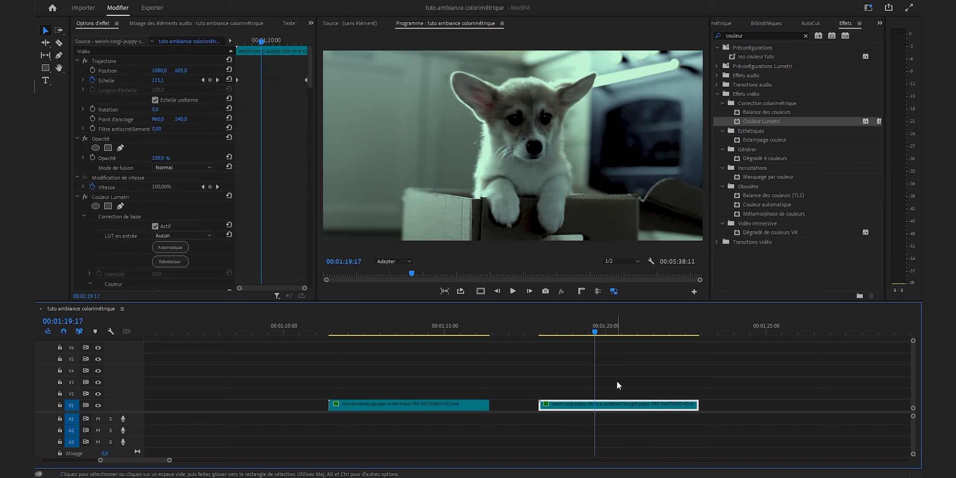
{"action": "left_click", "coordinate": [616, 385]}
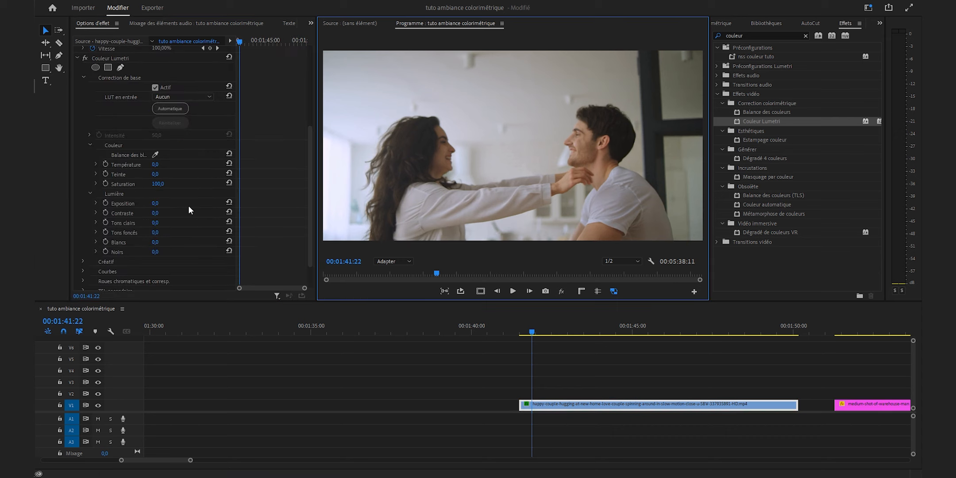
Set Teinte to 10 in the Couleur Lumetri correction of the happy couple clip
{"action": "left_click", "coordinate": [162, 178]}
{"action": "type", "text": "10"}
{"action": "key", "text": "Return"}
{"action": "scroll", "coordinate": [315, 343], "scroll_direction": "up", "scroll_amount": 1}
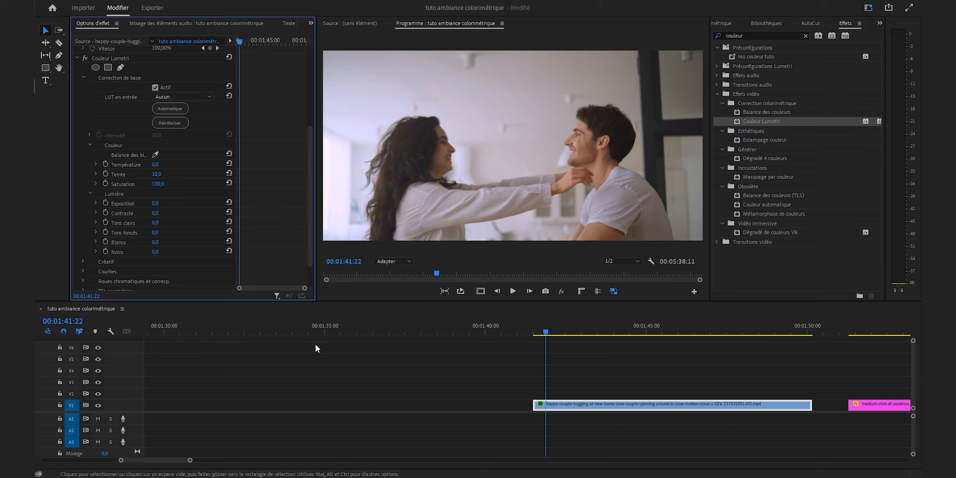